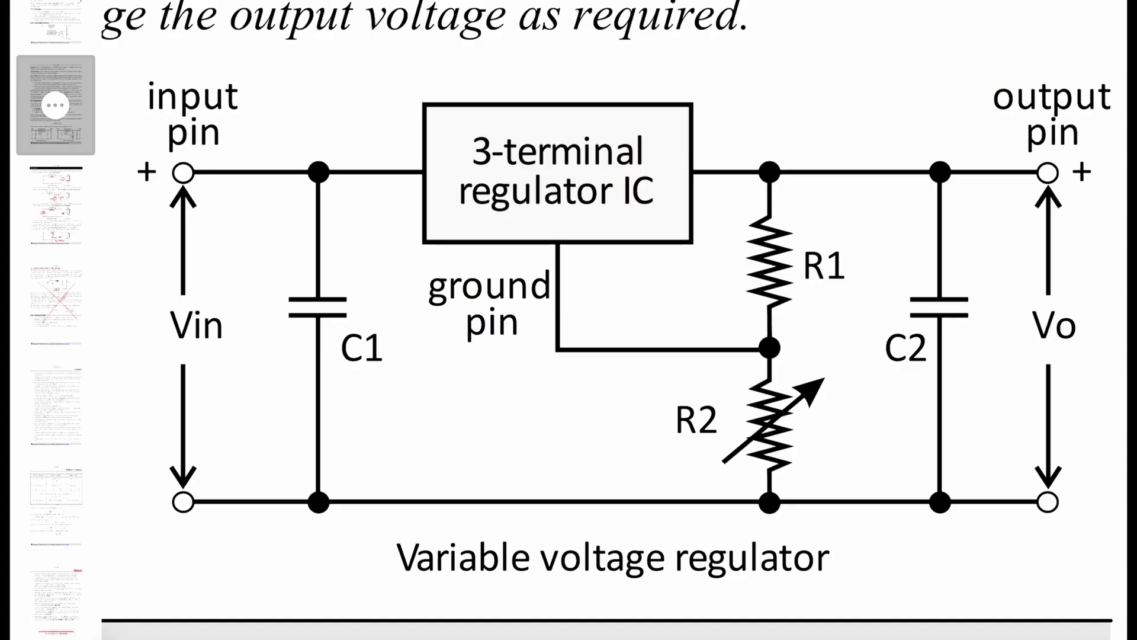
Step: Circle the variable resistor R2 in the variable voltage regulator diagram on page 39 of the notes
{"action": "scroll", "coordinate": [616, 319], "scroll_direction": "down", "scroll_amount": 5}
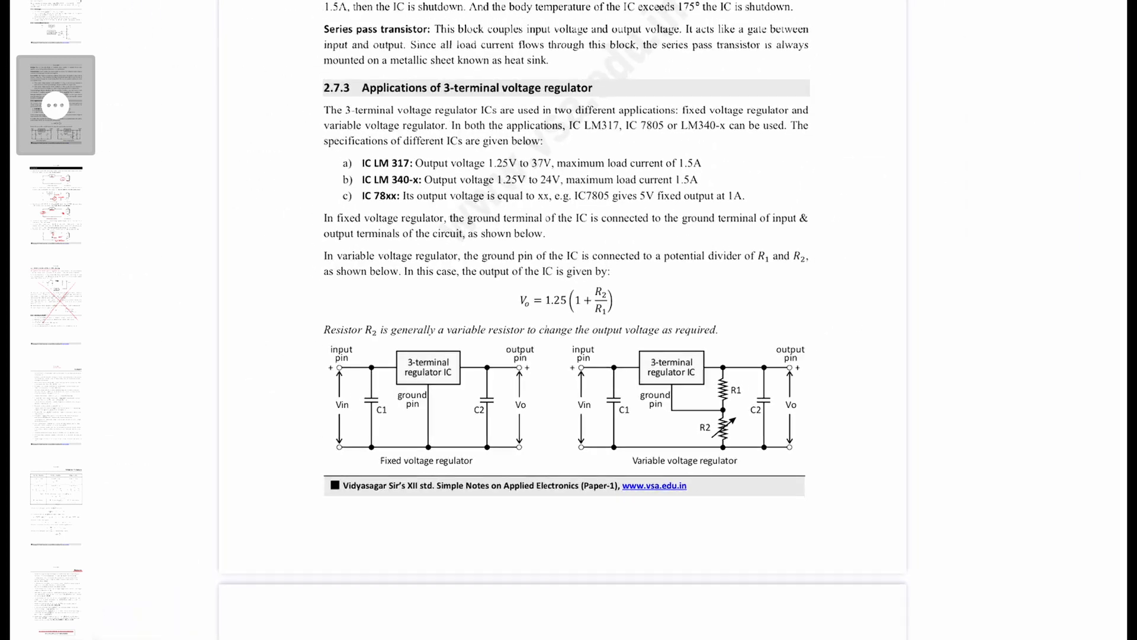
{"action": "scroll", "coordinate": [616, 320], "scroll_direction": "up", "scroll_amount": 7}
{"action": "scroll", "coordinate": [616, 320], "scroll_direction": "up", "scroll_amount": 5}
{"action": "scroll", "coordinate": [616, 320], "scroll_direction": "down", "scroll_amount": 14}
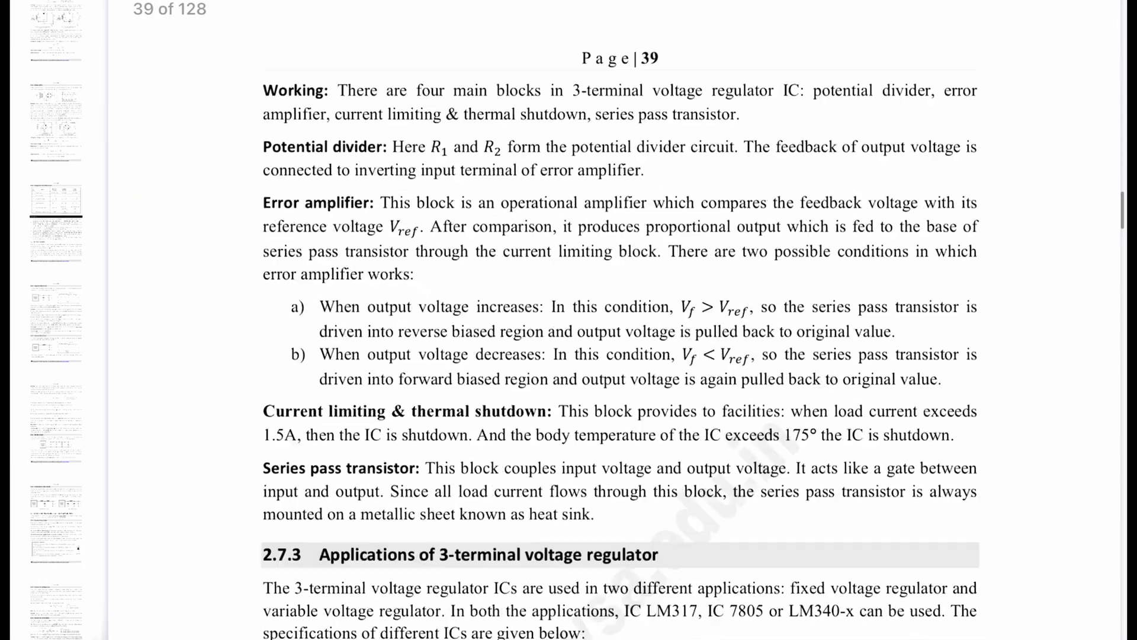
{"action": "scroll", "coordinate": [617, 320], "scroll_direction": "up", "scroll_amount": 1}
{"action": "scroll", "coordinate": [752, 160], "scroll_direction": "up", "scroll_amount": 6}
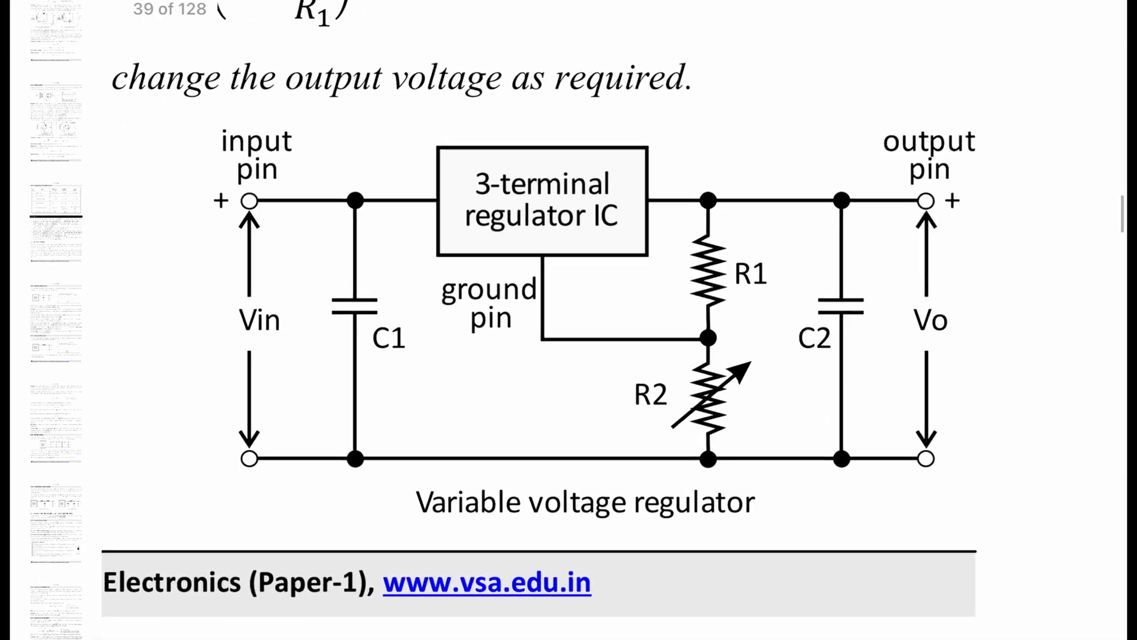
{"action": "scroll", "coordinate": [699, 178], "scroll_direction": "up", "scroll_amount": 1}
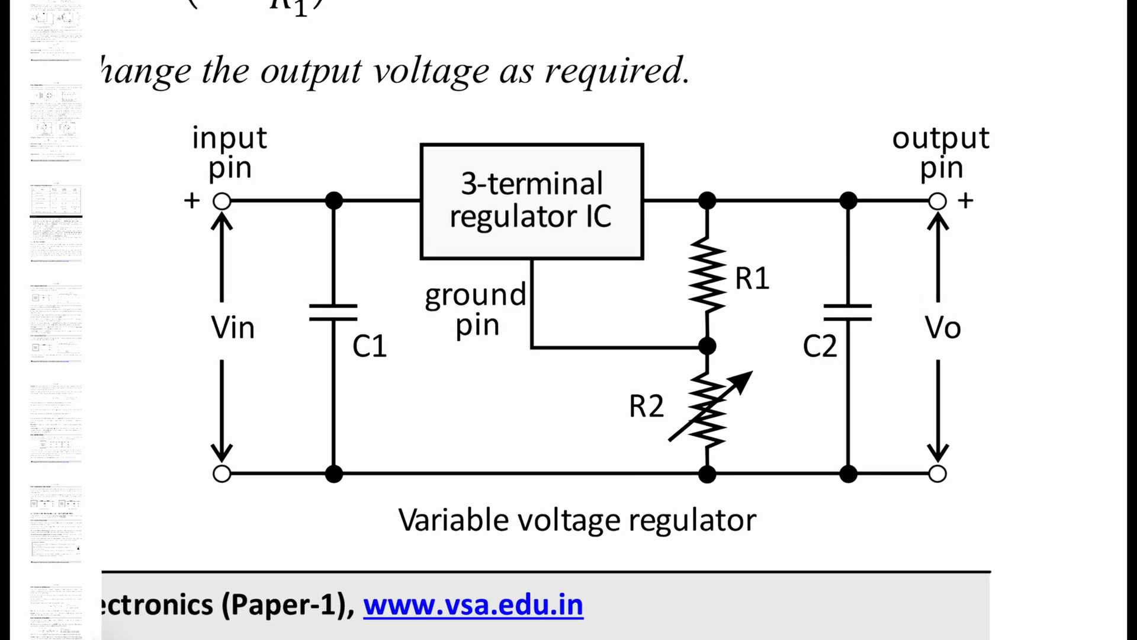
{"action": "mouse_move", "coordinate": [759, 366]}
{"action": "left_mouse_down"}
{"action": "mouse_move", "coordinate": [611, 382]}
{"action": "mouse_move", "coordinate": [740, 447]}
{"action": "mouse_move", "coordinate": [770, 371]}
{"action": "left_mouse_up"}
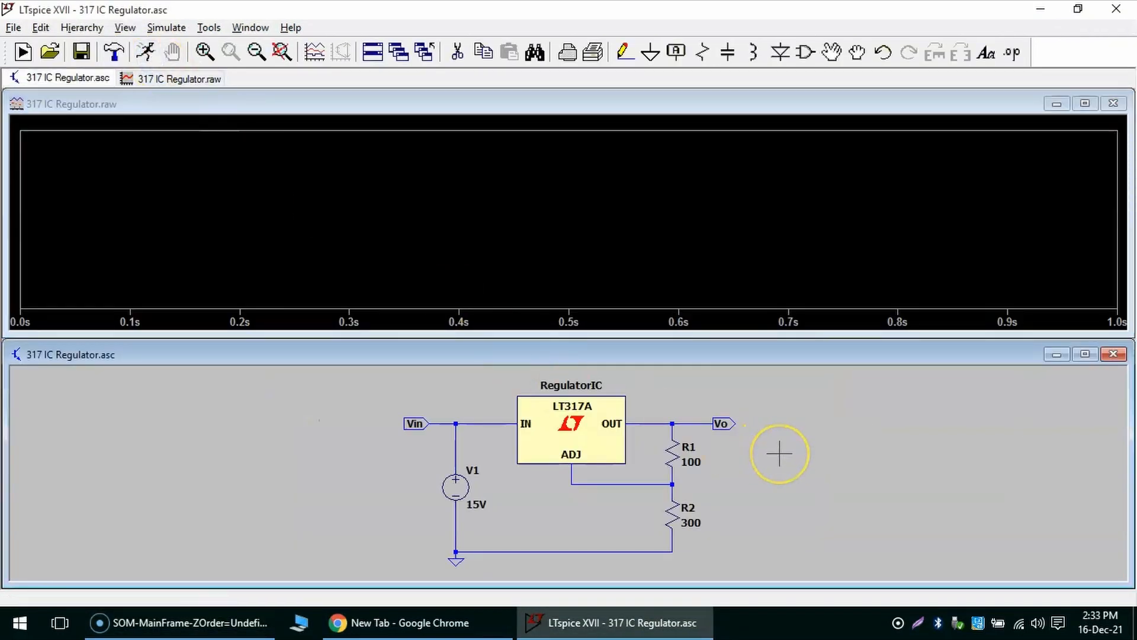
Step: Switch to LTspice and plot the Vin and Vo voltages of the 317 regulator circuit, magnifying the Vo trace
{"action": "left_click", "coordinate": [461, 419]}
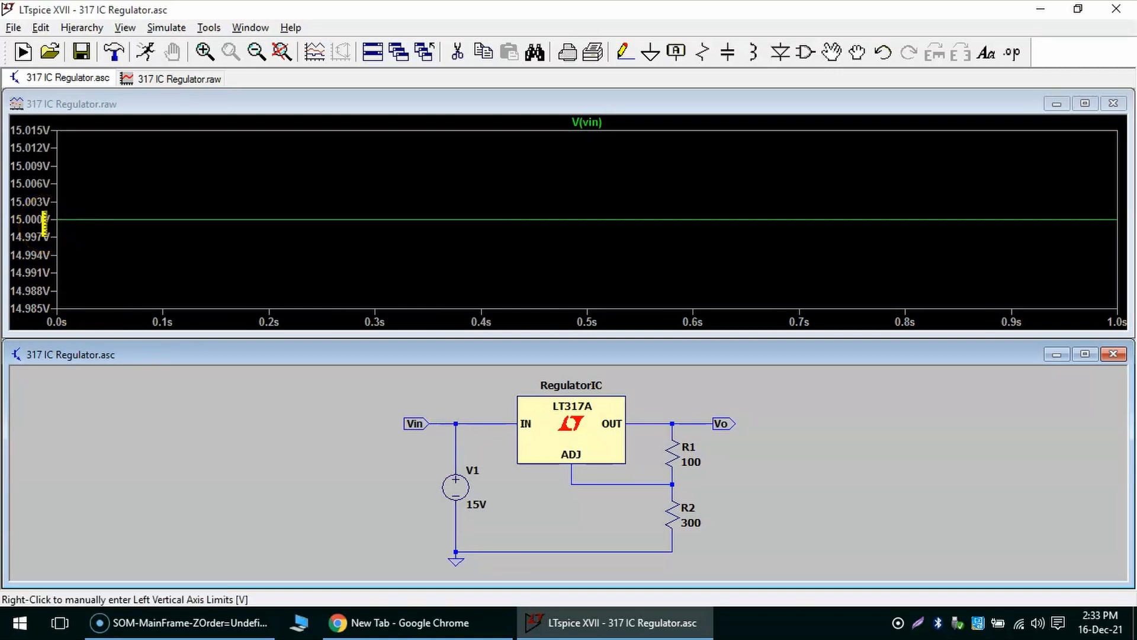
{"action": "left_click", "coordinate": [675, 421]}
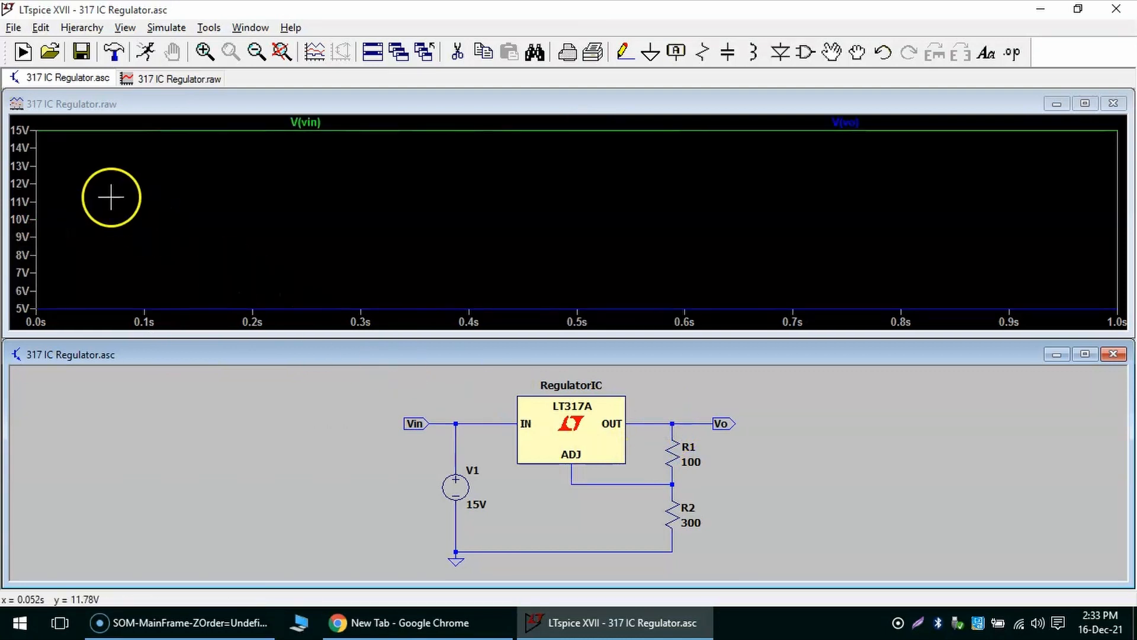
{"action": "left_click_drag", "start_coordinate": [24, 276], "coordinate": [65, 329]}
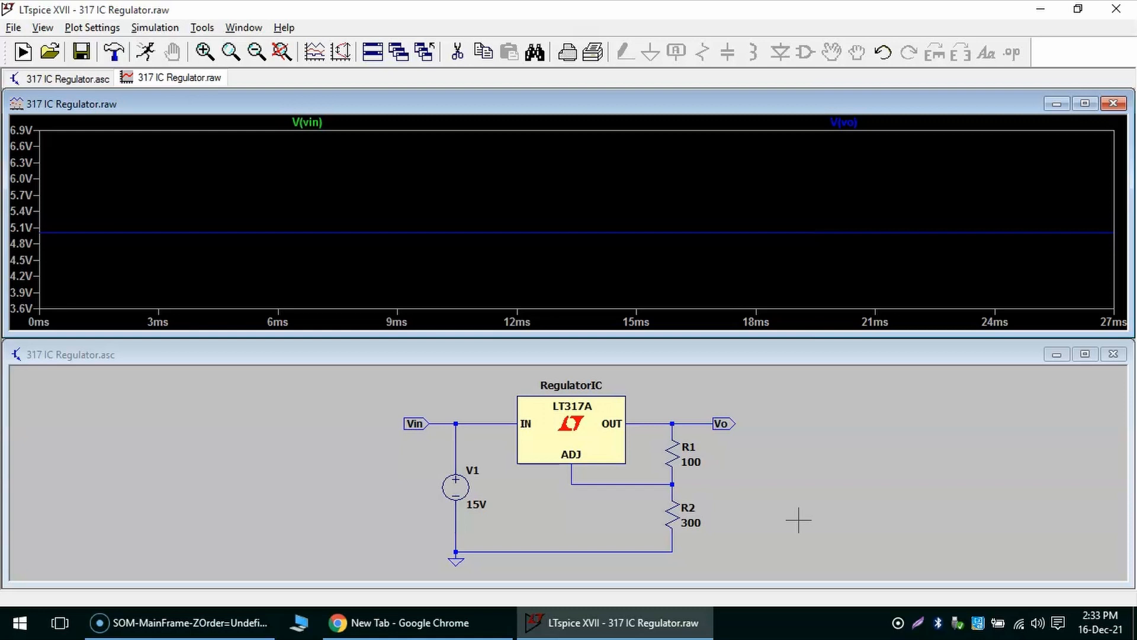
Step: Switch to a blank page of the notes and handwrite "Vo = 1.25" in red to start the output voltage formula
{"action": "mouse_move", "coordinate": [268, 183]}
{"action": "left_mouse_down"}
{"action": "mouse_move", "coordinate": [274, 193]}
{"action": "mouse_move", "coordinate": [323, 181]}
{"action": "left_mouse_up"}
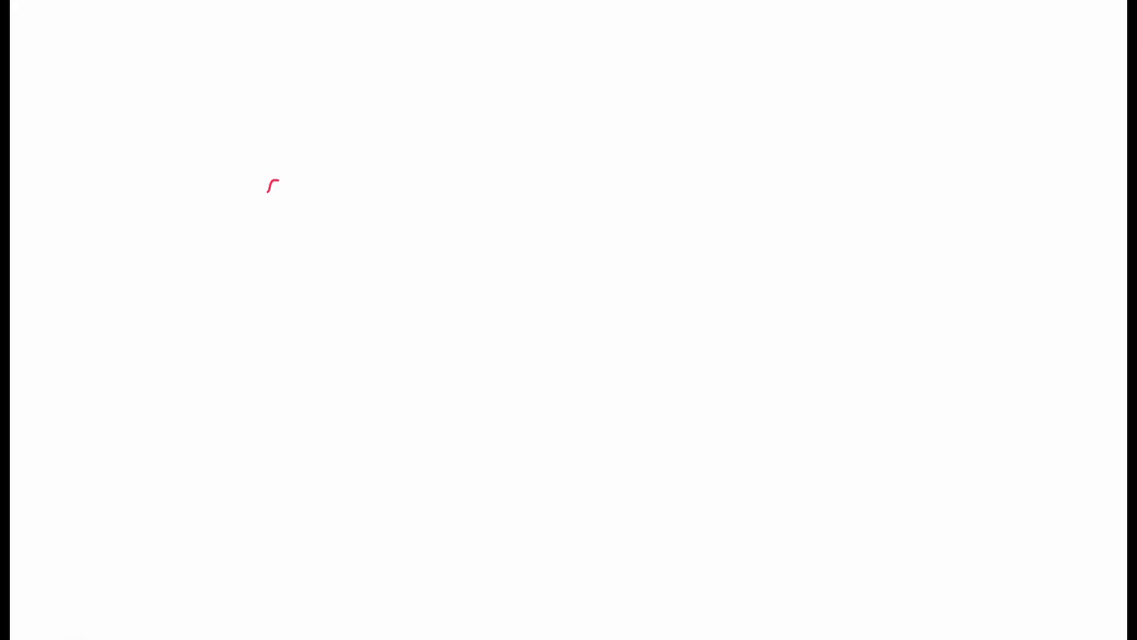
{"action": "mouse_move", "coordinate": [337, 223]}
{"action": "left_mouse_down"}
{"action": "mouse_move", "coordinate": [398, 196]}
{"action": "mouse_move", "coordinate": [396, 220]}
{"action": "left_mouse_up"}
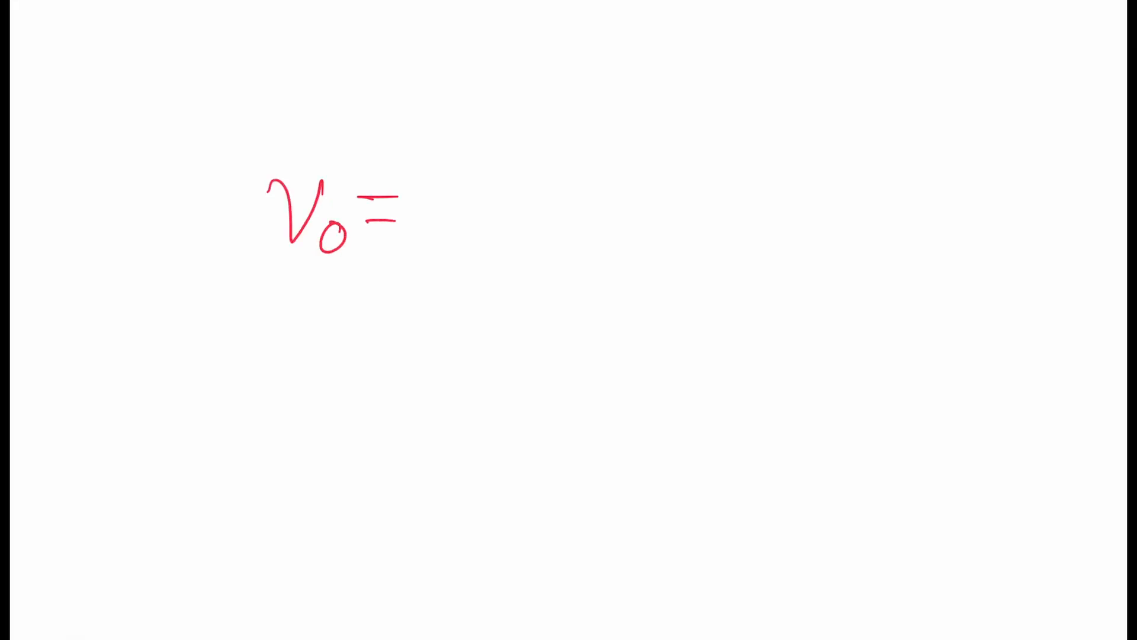
{"action": "left_click_drag", "start_coordinate": [455, 176], "coordinate": [434, 223]}
{"action": "left_click", "coordinate": [468, 205]}
{"action": "mouse_move", "coordinate": [490, 194]}
{"action": "left_mouse_down"}
{"action": "mouse_move", "coordinate": [520, 197]}
{"action": "mouse_move", "coordinate": [523, 212]}
{"action": "left_mouse_up"}
{"action": "mouse_move", "coordinate": [557, 187]}
{"action": "left_mouse_down"}
{"action": "mouse_move", "coordinate": [529, 228]}
{"action": "mouse_move", "coordinate": [587, 181]}
{"action": "left_mouse_up"}
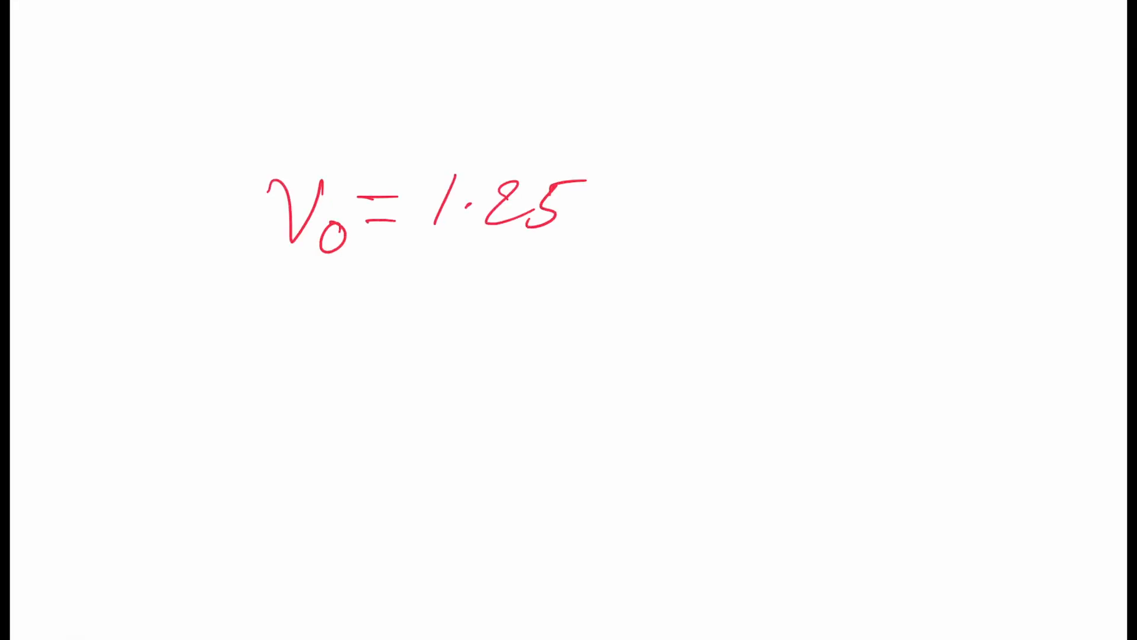
Step: Complete the handwritten output voltage formula with the bracketed factor "(1 + R2/R1)"
{"action": "left_click_drag", "start_coordinate": [653, 148], "coordinate": [614, 258]}
{"action": "mouse_move", "coordinate": [669, 177]}
{"action": "left_mouse_down"}
{"action": "mouse_move", "coordinate": [644, 230]}
{"action": "mouse_move", "coordinate": [723, 202]}
{"action": "left_mouse_up"}
{"action": "left_click_drag", "start_coordinate": [720, 182], "coordinate": [697, 226]}
{"action": "mouse_move", "coordinate": [796, 142]}
{"action": "left_mouse_down"}
{"action": "mouse_move", "coordinate": [776, 181]}
{"action": "mouse_move", "coordinate": [853, 192]}
{"action": "left_mouse_up"}
{"action": "left_click_drag", "start_coordinate": [747, 221], "coordinate": [847, 212]}
{"action": "left_click_drag", "start_coordinate": [782, 247], "coordinate": [763, 283]}
{"action": "left_click_drag", "start_coordinate": [769, 263], "coordinate": [791, 287]}
{"action": "left_click_drag", "start_coordinate": [810, 267], "coordinate": [801, 298]}
{"action": "left_click_drag", "start_coordinate": [874, 138], "coordinate": [845, 270]}
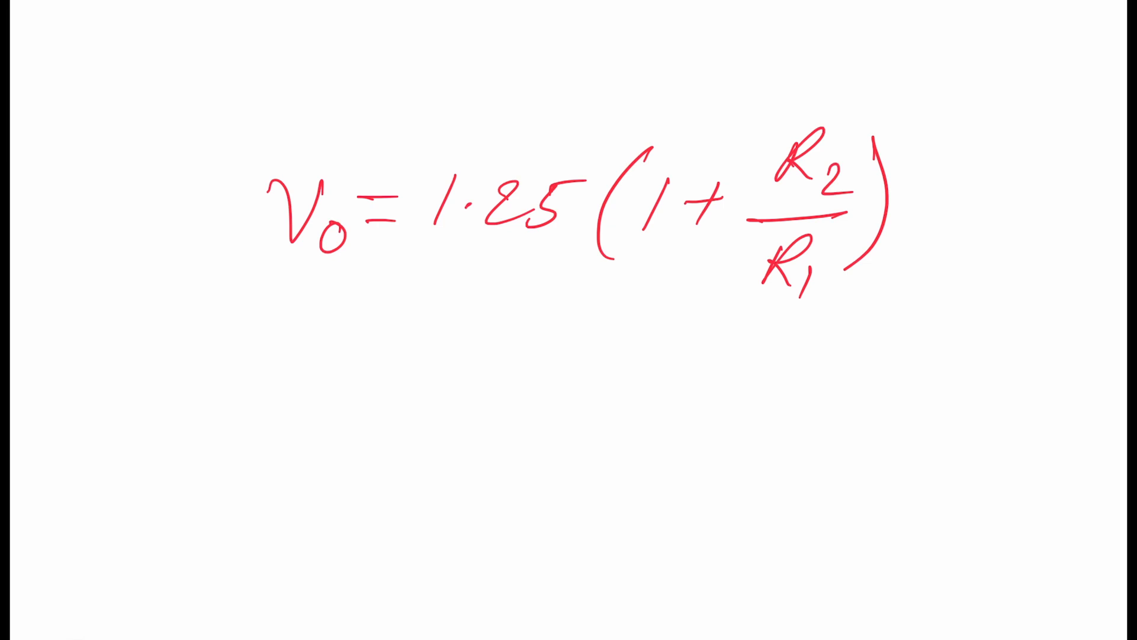
Step: Start the substitution line beneath the formula by handwriting "= 1.25"
{"action": "left_click_drag", "start_coordinate": [328, 377], "coordinate": [372, 376]}
{"action": "left_click_drag", "start_coordinate": [321, 405], "coordinate": [372, 402]}
{"action": "left_click_drag", "start_coordinate": [436, 364], "coordinate": [414, 402]}
{"action": "left_click", "coordinate": [446, 388]}
{"action": "mouse_move", "coordinate": [469, 374]}
{"action": "left_mouse_down"}
{"action": "mouse_move", "coordinate": [493, 379]}
{"action": "mouse_move", "coordinate": [498, 403]}
{"action": "left_mouse_up"}
{"action": "left_click_drag", "start_coordinate": [520, 367], "coordinate": [506, 400]}
{"action": "left_click_drag", "start_coordinate": [520, 369], "coordinate": [554, 365]}
Step: Handwrite the factor "(1 + 300/100)" after 1.25 to substitute the two resistor values
{"action": "left_click_drag", "start_coordinate": [644, 330], "coordinate": [592, 437]}
{"action": "left_click_drag", "start_coordinate": [667, 366], "coordinate": [637, 414]}
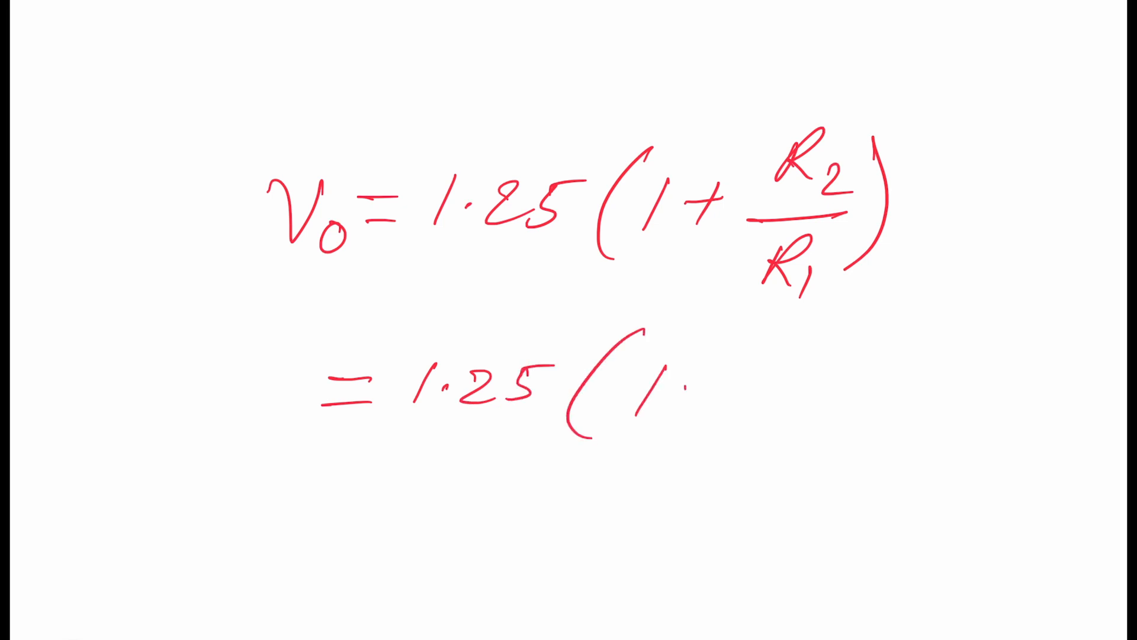
{"action": "left_click_drag", "start_coordinate": [686, 385], "coordinate": [718, 383]}
{"action": "left_click_drag", "start_coordinate": [713, 370], "coordinate": [687, 409]}
{"action": "mouse_move", "coordinate": [776, 330]}
{"action": "left_mouse_down"}
{"action": "mouse_move", "coordinate": [770, 361]}
{"action": "mouse_move", "coordinate": [853, 335]}
{"action": "mouse_move", "coordinate": [841, 324]}
{"action": "left_mouse_up"}
{"action": "left_click_drag", "start_coordinate": [748, 385], "coordinate": [880, 379]}
{"action": "left_click_drag", "start_coordinate": [782, 405], "coordinate": [761, 434]}
{"action": "mouse_move", "coordinate": [812, 404]}
{"action": "left_mouse_down"}
{"action": "mouse_move", "coordinate": [829, 418]}
{"action": "mouse_move", "coordinate": [850, 408]}
{"action": "left_mouse_up"}
{"action": "left_click_drag", "start_coordinate": [905, 320], "coordinate": [887, 414]}
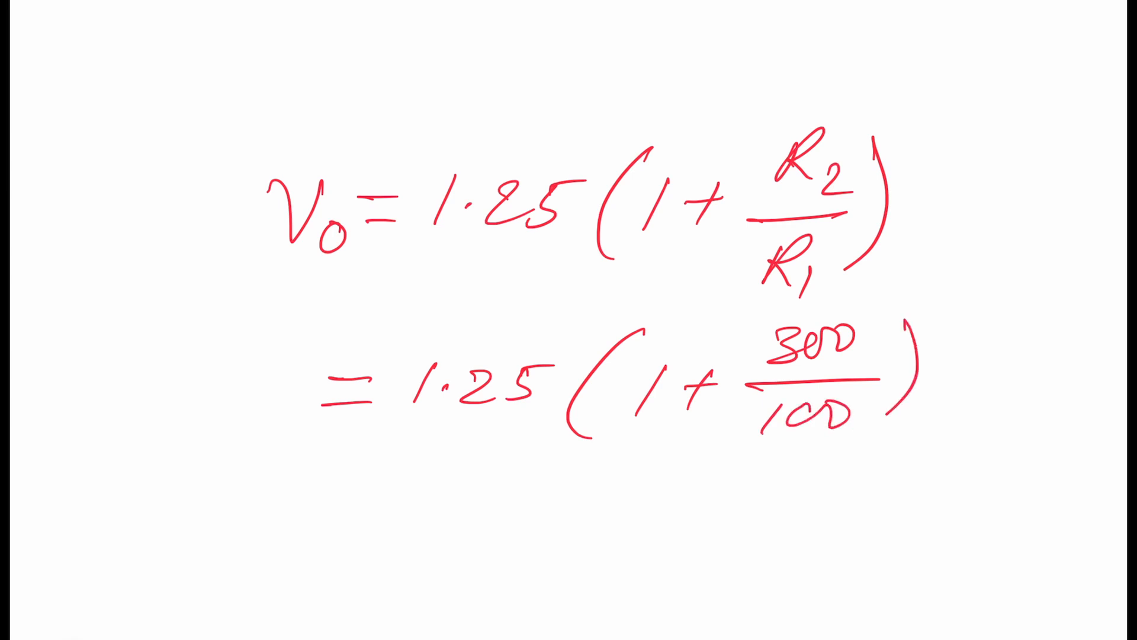
Step: Handwrite the result "= 5 V" beneath the substituted line
{"action": "left_click_drag", "start_coordinate": [318, 505], "coordinate": [366, 502]}
{"action": "left_click_drag", "start_coordinate": [316, 530], "coordinate": [363, 524]}
{"action": "mouse_move", "coordinate": [461, 491]}
{"action": "left_mouse_down"}
{"action": "mouse_move", "coordinate": [423, 531]}
{"action": "mouse_move", "coordinate": [413, 526]}
{"action": "left_mouse_up"}
{"action": "left_click_drag", "start_coordinate": [450, 499], "coordinate": [539, 483]}
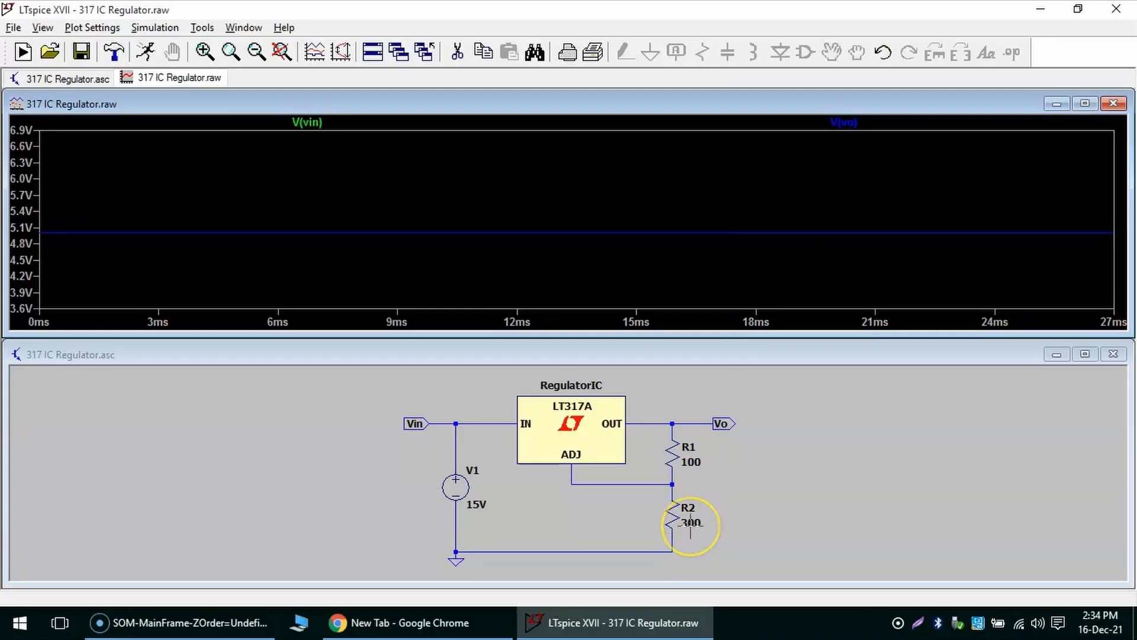
Step: Switch to LTspice, set resistor R2 to 600 and rerun the simulation, magnifying the new Vo trace
{"action": "right_click", "coordinate": [690, 524]}
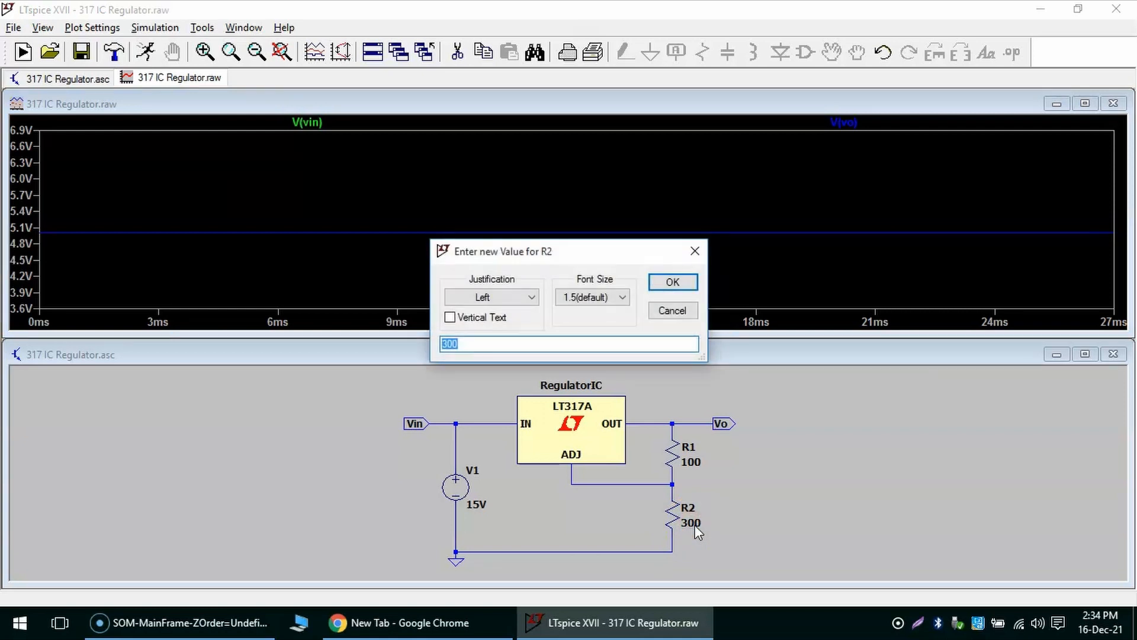
{"action": "type", "text": "600"}
{"action": "key", "text": "Return"}
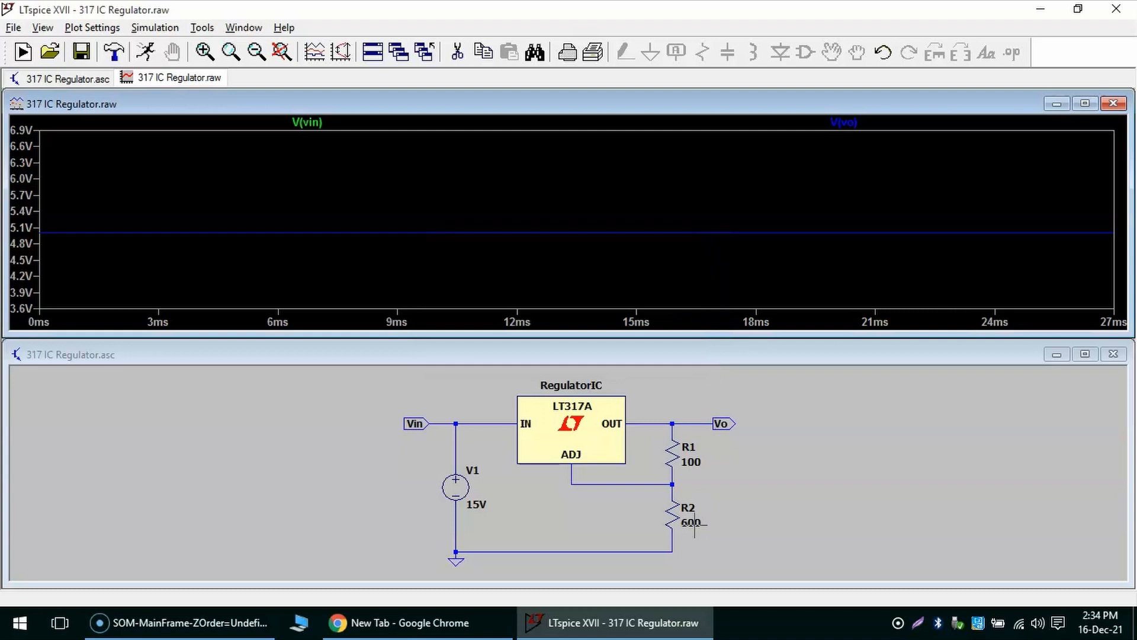
{"action": "left_click", "coordinate": [148, 56]}
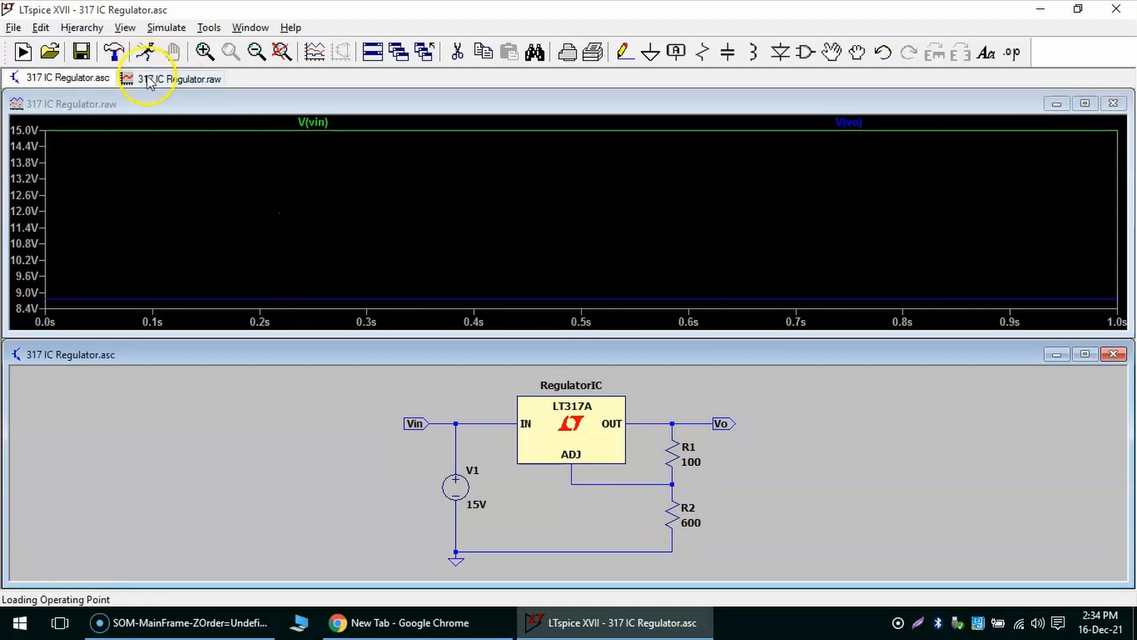
{"action": "left_click_drag", "start_coordinate": [21, 259], "coordinate": [73, 331]}
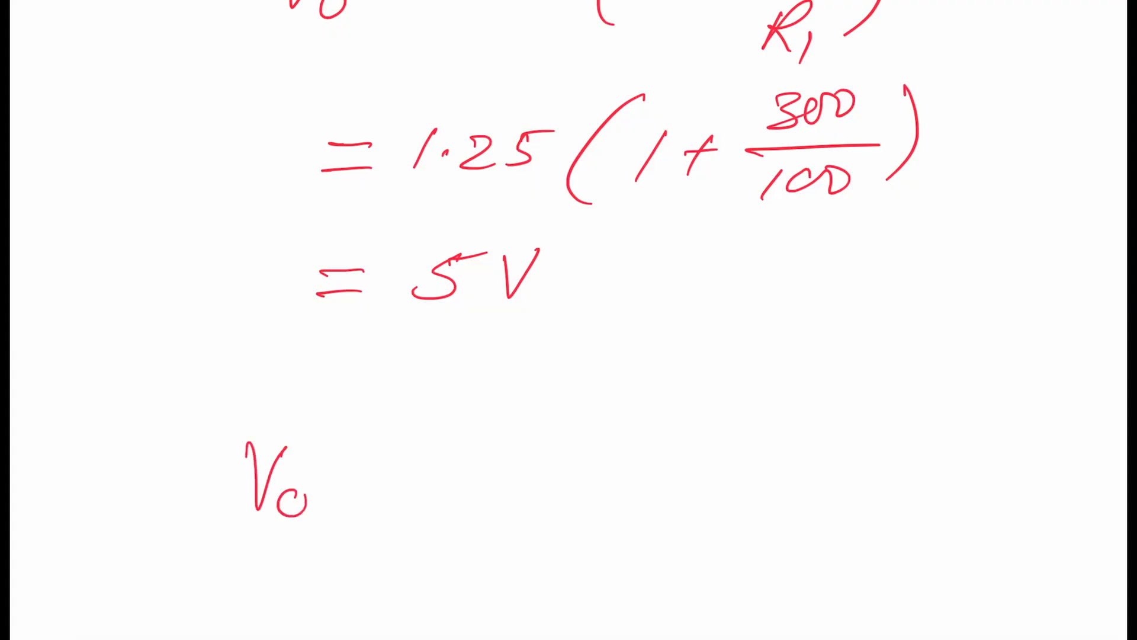
Step: Switch to the handwritten notes and write "Vo = 1.25 (1 + 600/100)" below the 5 V result
{"action": "left_click_drag", "start_coordinate": [419, 445], "coordinate": [399, 499]}
{"action": "mouse_move", "coordinate": [435, 479]}
{"action": "left_mouse_down"}
{"action": "mouse_move", "coordinate": [524, 455]}
{"action": "mouse_move", "coordinate": [495, 487]}
{"action": "left_mouse_up"}
{"action": "left_click_drag", "start_coordinate": [514, 460], "coordinate": [546, 442]}
{"action": "left_click_drag", "start_coordinate": [622, 397], "coordinate": [590, 528]}
{"action": "left_click_drag", "start_coordinate": [647, 440], "coordinate": [626, 500]}
{"action": "mouse_move", "coordinate": [666, 468]}
{"action": "left_mouse_down"}
{"action": "mouse_move", "coordinate": [705, 464]}
{"action": "mouse_move", "coordinate": [676, 494]}
{"action": "left_mouse_up"}
{"action": "mouse_move", "coordinate": [802, 392]}
{"action": "left_mouse_down"}
{"action": "mouse_move", "coordinate": [758, 427]}
{"action": "mouse_move", "coordinate": [811, 406]}
{"action": "left_mouse_up"}
{"action": "left_click_drag", "start_coordinate": [842, 397], "coordinate": [837, 395]}
{"action": "left_click_drag", "start_coordinate": [729, 466], "coordinate": [878, 457]}
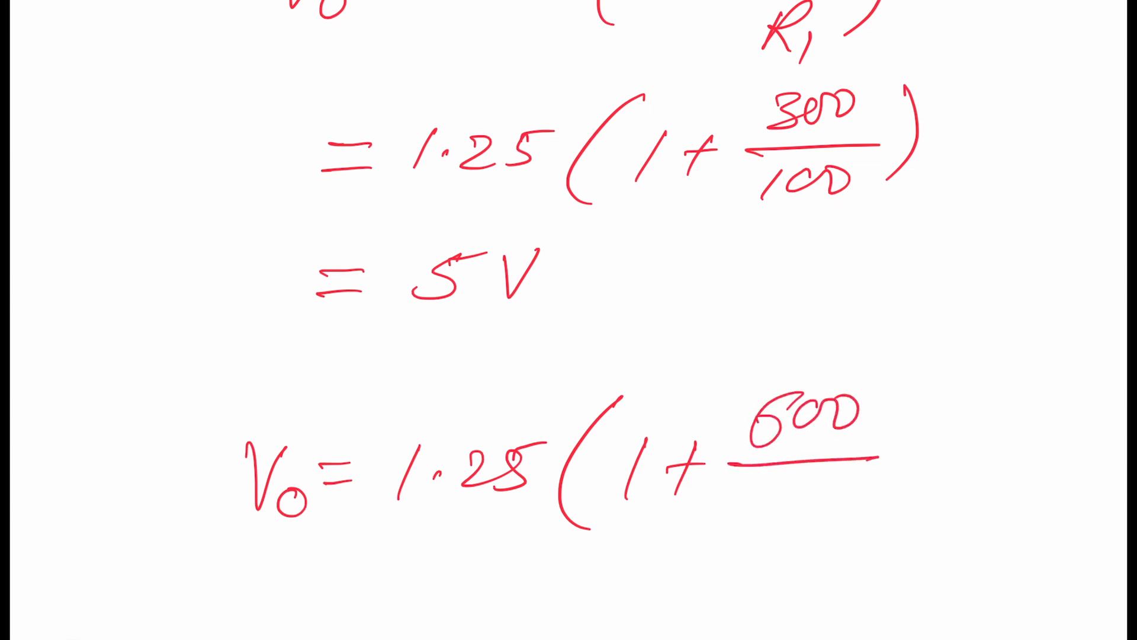
{"action": "left_click_drag", "start_coordinate": [761, 481], "coordinate": [745, 526]}
{"action": "left_click_drag", "start_coordinate": [796, 485], "coordinate": [808, 513]}
{"action": "left_click_drag", "start_coordinate": [903, 386], "coordinate": [859, 522]}
Step: Handwrite the simplified product "= 1.25 × 7" beneath the 600/100 line
{"action": "scroll", "coordinate": [569, 320], "scroll_direction": "down", "scroll_amount": 2}
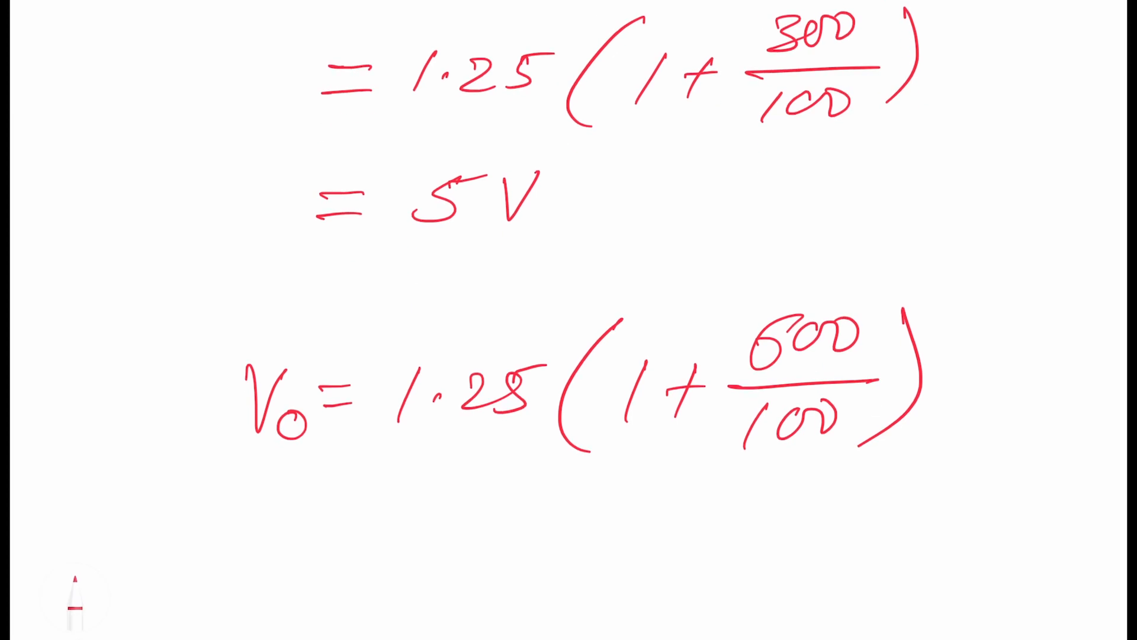
{"action": "left_click_drag", "start_coordinate": [298, 531], "coordinate": [353, 524]}
{"action": "left_click_drag", "start_coordinate": [285, 559], "coordinate": [364, 552]}
{"action": "left_click_drag", "start_coordinate": [425, 499], "coordinate": [400, 555]}
{"action": "left_click_drag", "start_coordinate": [439, 530], "coordinate": [495, 542]}
{"action": "mouse_move", "coordinate": [507, 526]}
{"action": "left_mouse_down"}
{"action": "mouse_move", "coordinate": [491, 556]}
{"action": "mouse_move", "coordinate": [545, 517]}
{"action": "mouse_move", "coordinate": [606, 549]}
{"action": "left_mouse_up"}
{"action": "left_click_drag", "start_coordinate": [615, 510], "coordinate": [557, 565]}
{"action": "left_click_drag", "start_coordinate": [658, 502], "coordinate": [662, 558]}
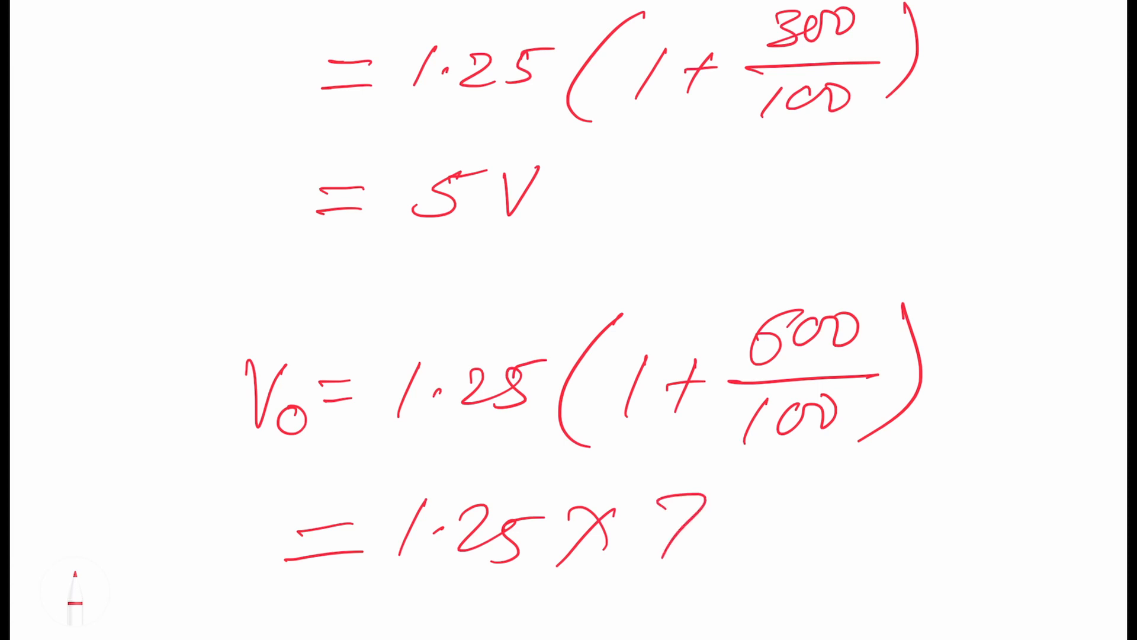
Step: Finish the second calculation by handwriting "= 8.75 V" after the product
{"action": "left_click_drag", "start_coordinate": [742, 514], "coordinate": [791, 509]}
{"action": "left_click_drag", "start_coordinate": [728, 539], "coordinate": [787, 531]}
{"action": "mouse_move", "coordinate": [887, 492]}
{"action": "left_mouse_down"}
{"action": "mouse_move", "coordinate": [875, 502]}
{"action": "mouse_move", "coordinate": [929, 539]}
{"action": "left_mouse_up"}
{"action": "left_click_drag", "start_coordinate": [978, 494], "coordinate": [952, 536]}
{"action": "mouse_move", "coordinate": [976, 495]}
{"action": "left_mouse_down"}
{"action": "mouse_move", "coordinate": [1018, 503]}
{"action": "mouse_move", "coordinate": [1050, 488]}
{"action": "left_mouse_up"}
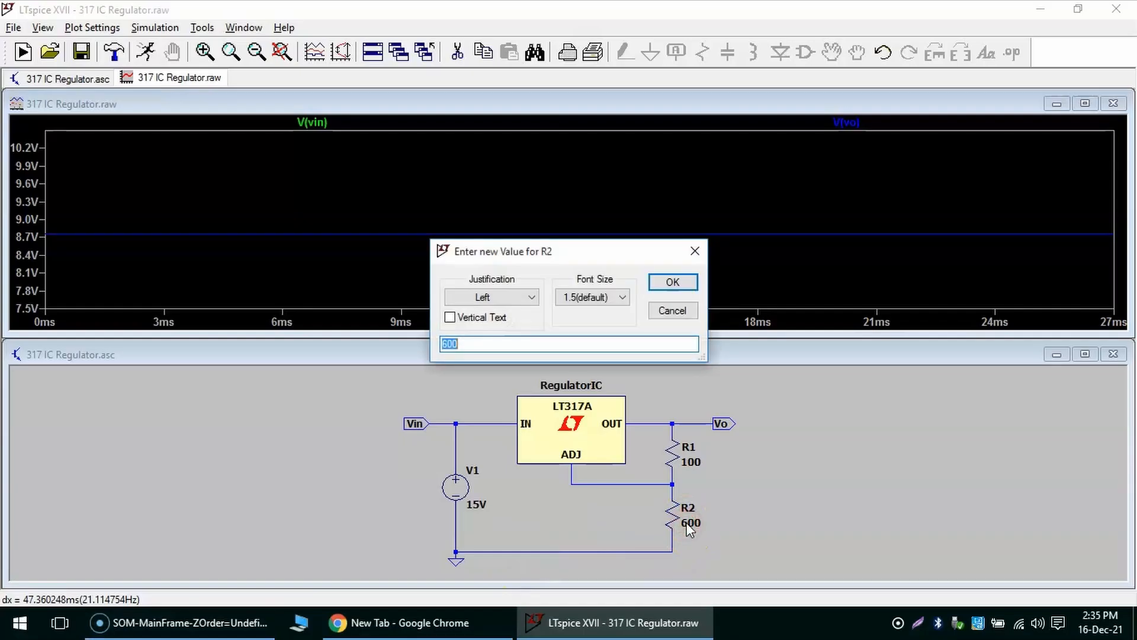
Step: Switch to LTspice, set resistor R2 to 100 and rerun the simulation, magnifying the new Vo trace
{"action": "type", "text": "100"}
{"action": "key", "text": "Return"}
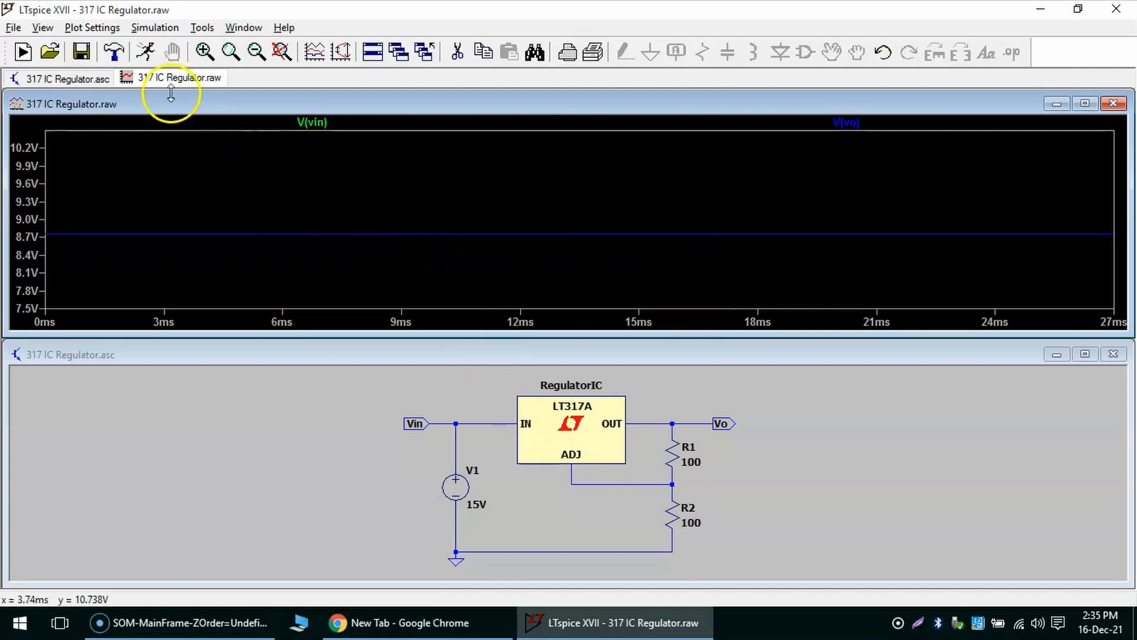
{"action": "left_click", "coordinate": [146, 58]}
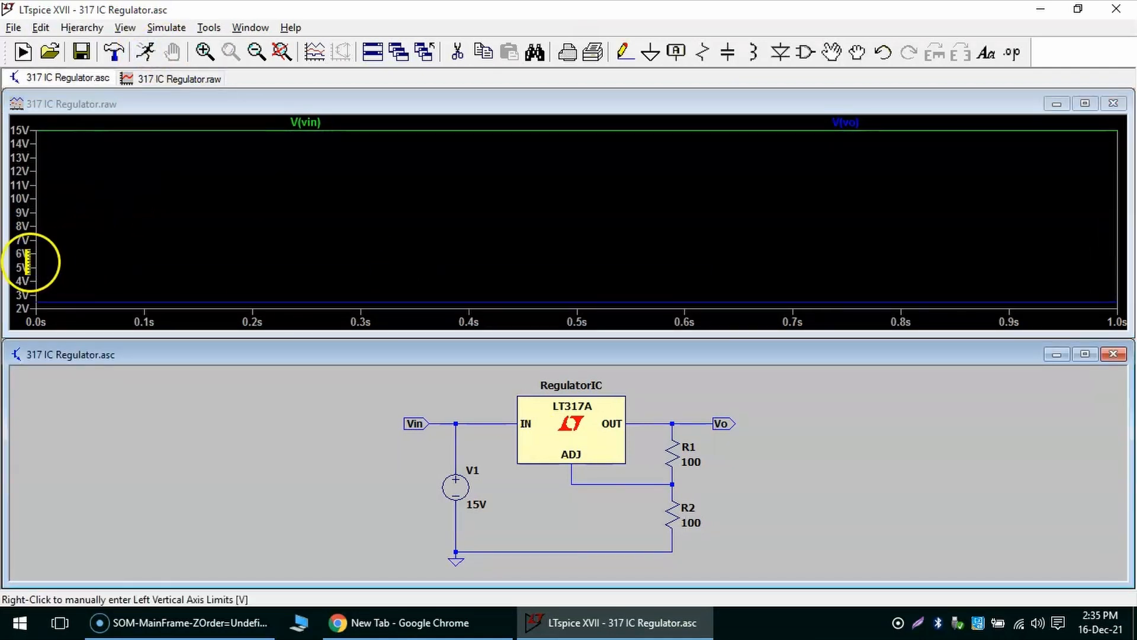
{"action": "left_click_drag", "start_coordinate": [26, 263], "coordinate": [82, 334]}
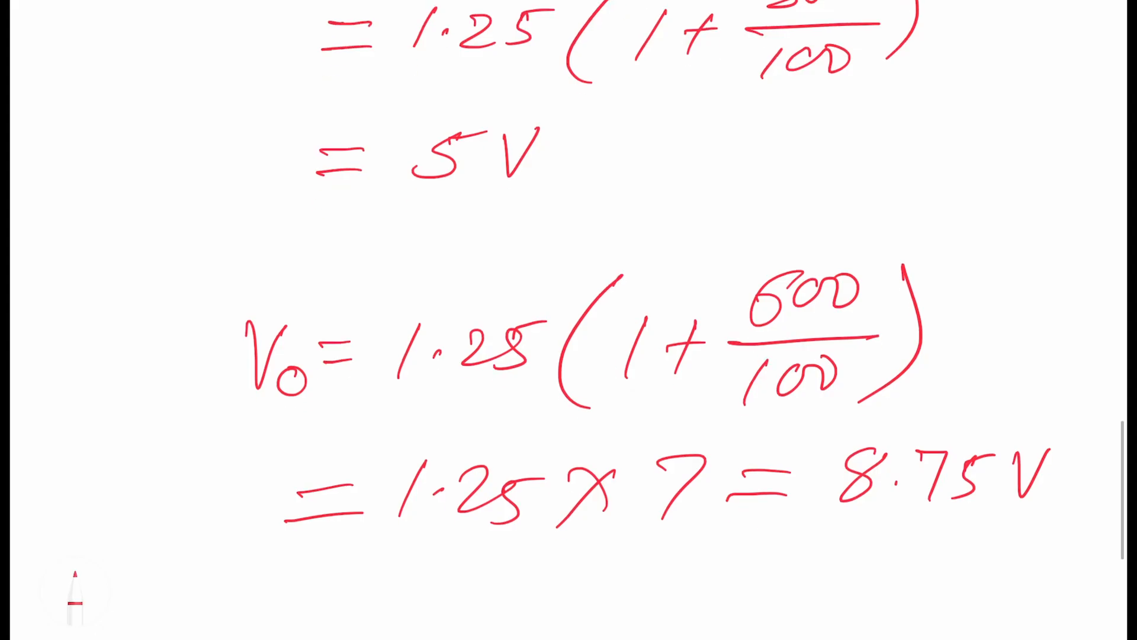
Step: Switch to the handwritten notes and write the output voltage calculation for R2 = 100 below the 8.75 V line
{"action": "scroll", "coordinate": [569, 320], "scroll_direction": "down", "scroll_amount": 5}
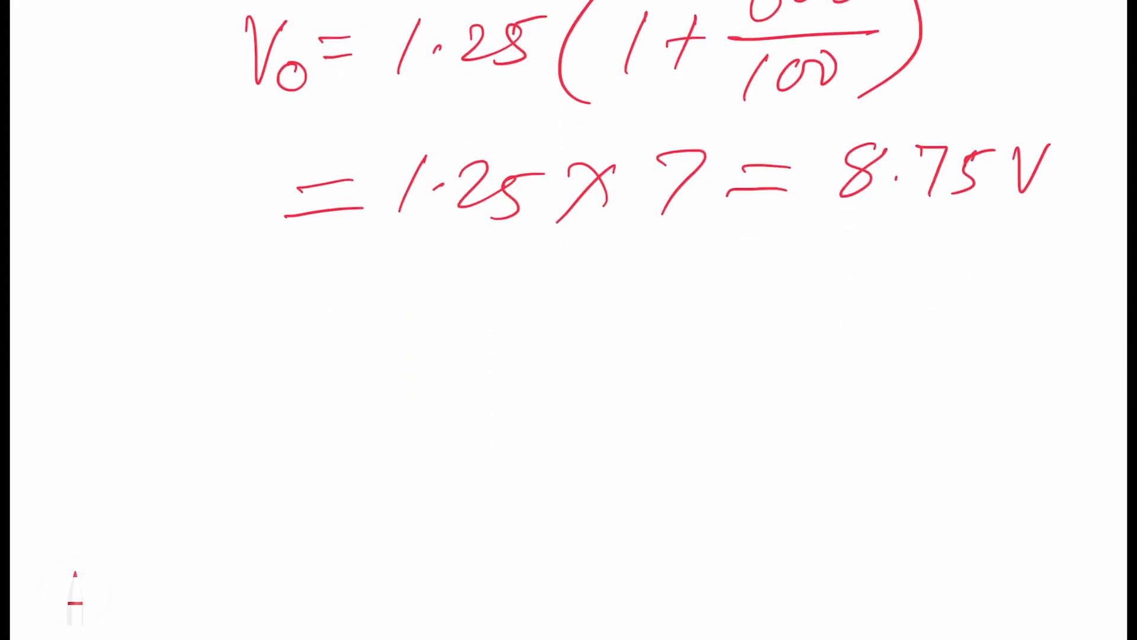
{"action": "left_click_drag", "start_coordinate": [422, 345], "coordinate": [402, 389]}
{"action": "left_click", "coordinate": [435, 370]}
{"action": "mouse_move", "coordinate": [469, 355]}
{"action": "left_mouse_down"}
{"action": "mouse_move", "coordinate": [514, 383]}
{"action": "mouse_move", "coordinate": [503, 386]}
{"action": "left_mouse_up"}
{"action": "mouse_move", "coordinate": [513, 348]}
{"action": "left_mouse_down"}
{"action": "mouse_move", "coordinate": [539, 341]}
{"action": "mouse_move", "coordinate": [599, 371]}
{"action": "left_mouse_up"}
{"action": "left_click_drag", "start_coordinate": [602, 340], "coordinate": [562, 380]}
{"action": "mouse_move", "coordinate": [654, 341]}
{"action": "left_mouse_down"}
{"action": "mouse_move", "coordinate": [654, 367]}
{"action": "mouse_move", "coordinate": [702, 366]}
{"action": "left_mouse_up"}
{"action": "mouse_move", "coordinate": [730, 339]}
{"action": "left_mouse_down"}
{"action": "mouse_move", "coordinate": [766, 335]}
{"action": "mouse_move", "coordinate": [767, 355]}
{"action": "left_mouse_up"}
{"action": "left_click", "coordinate": [878, 342]}
{"action": "mouse_move", "coordinate": [927, 315]}
{"action": "left_mouse_down"}
{"action": "mouse_move", "coordinate": [891, 355]}
{"action": "mouse_move", "coordinate": [957, 313]}
{"action": "left_mouse_up"}
{"action": "mouse_move", "coordinate": [962, 313]}
{"action": "left_mouse_down"}
{"action": "mouse_move", "coordinate": [983, 354]}
{"action": "mouse_move", "coordinate": [1011, 301]}
{"action": "left_mouse_up"}
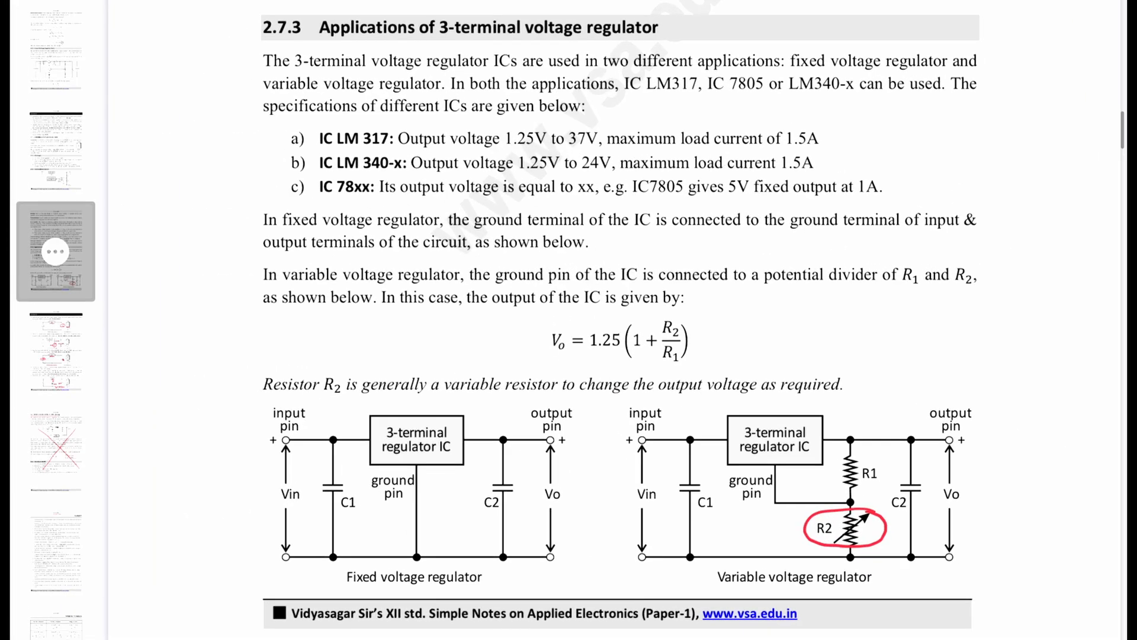
Step: In the IC LM 317 specification in section 2.7.3, underline the "1.25V to 37V" output range and the "1.5A" load current
{"action": "scroll", "coordinate": [619, 320], "scroll_direction": "up", "scroll_amount": 2}
{"action": "scroll", "coordinate": [620, 320], "scroll_direction": "down", "scroll_amount": 1}
{"action": "scroll", "coordinate": [531, 218], "scroll_direction": "up", "scroll_amount": 5}
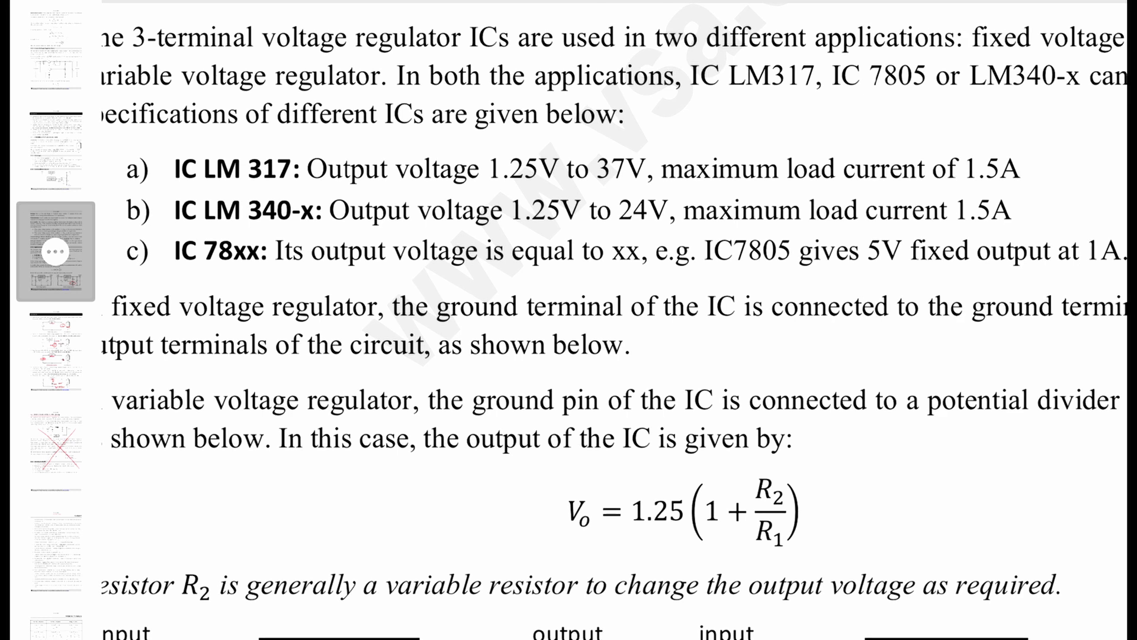
{"action": "left_click_drag", "start_coordinate": [484, 188], "coordinate": [648, 191]}
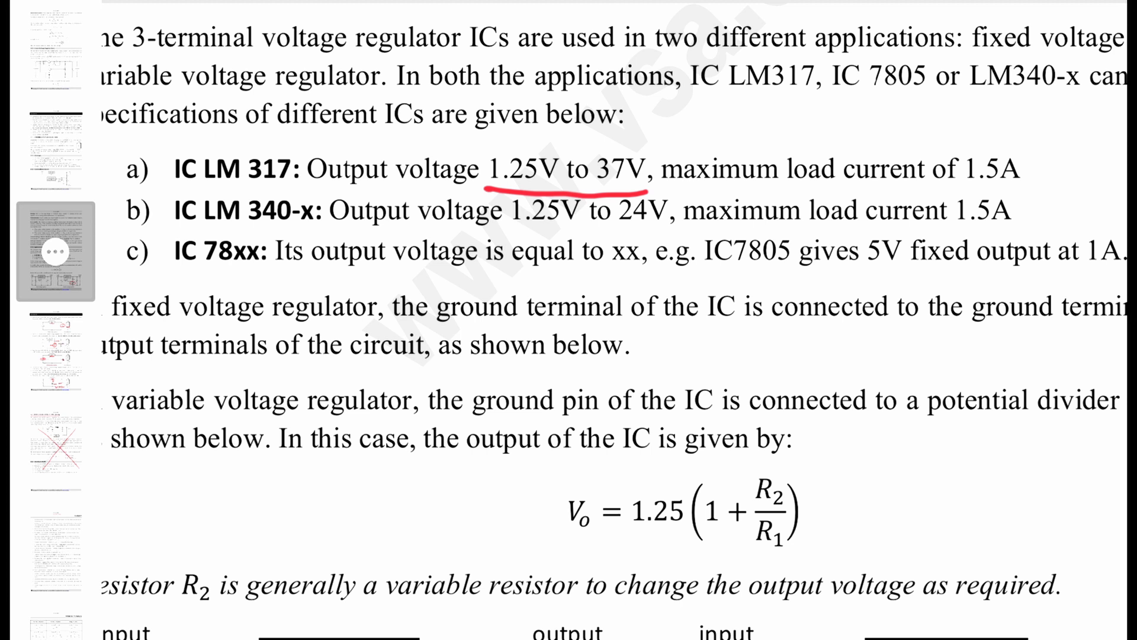
{"action": "left_click_drag", "start_coordinate": [950, 188], "coordinate": [1028, 183]}
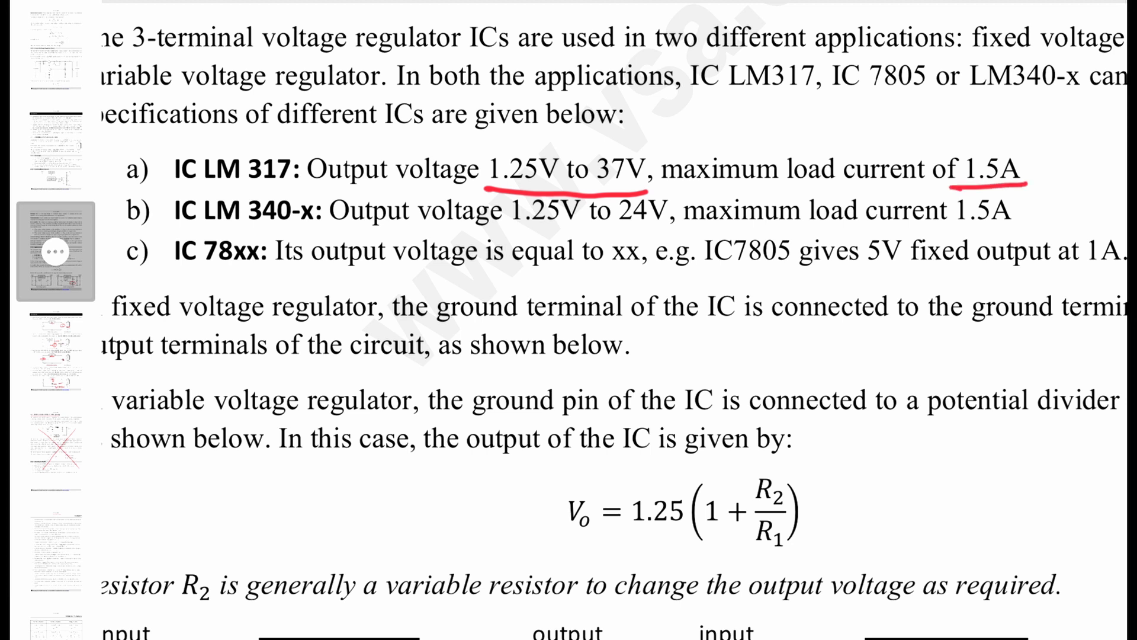